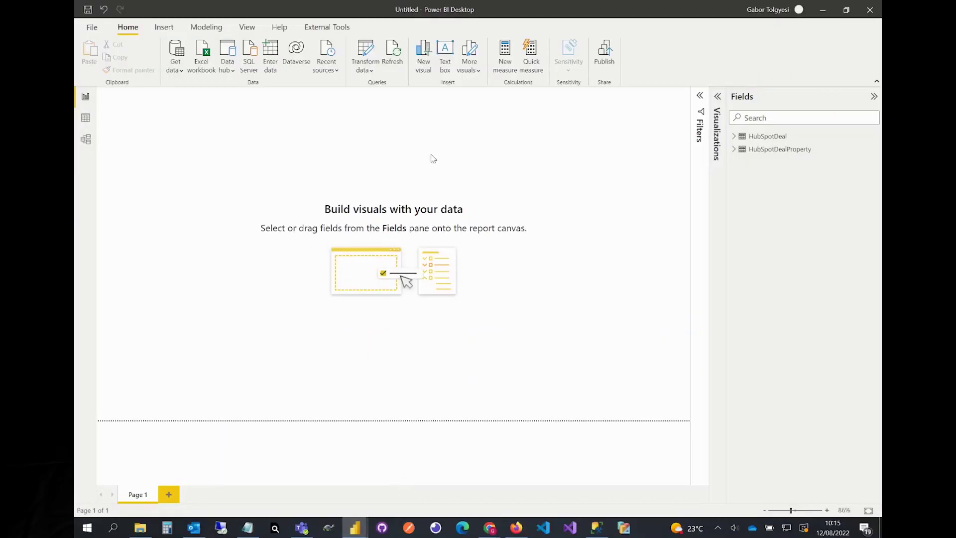
- In Power Query Editor, keep only deal_id, Label and Value in the HubSpotDealProperty query
left_click(366, 53)
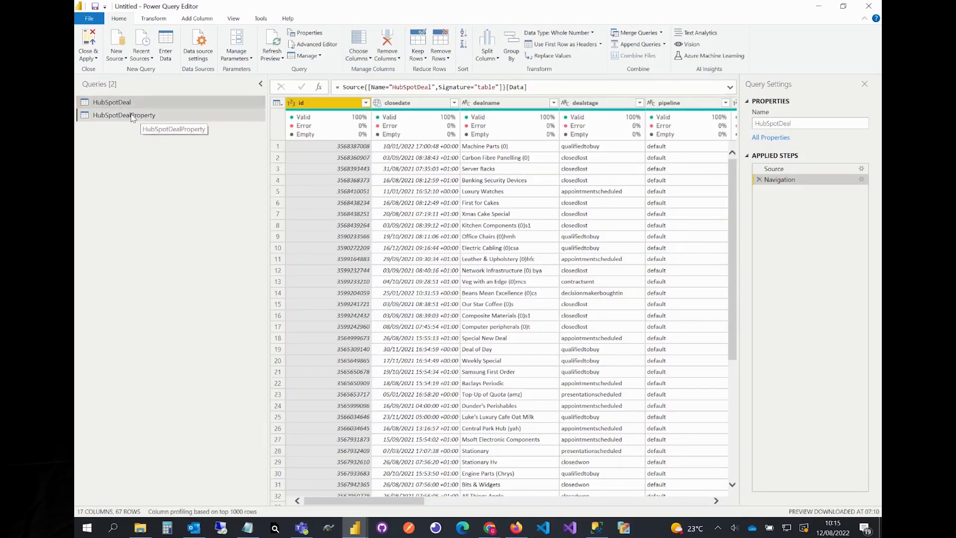
left_click(132, 115)
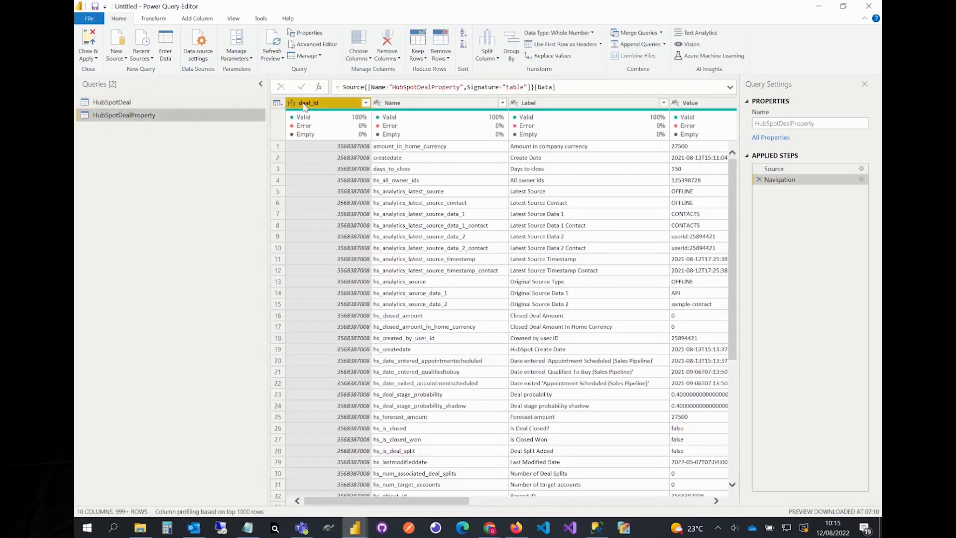
left_click(571, 105)
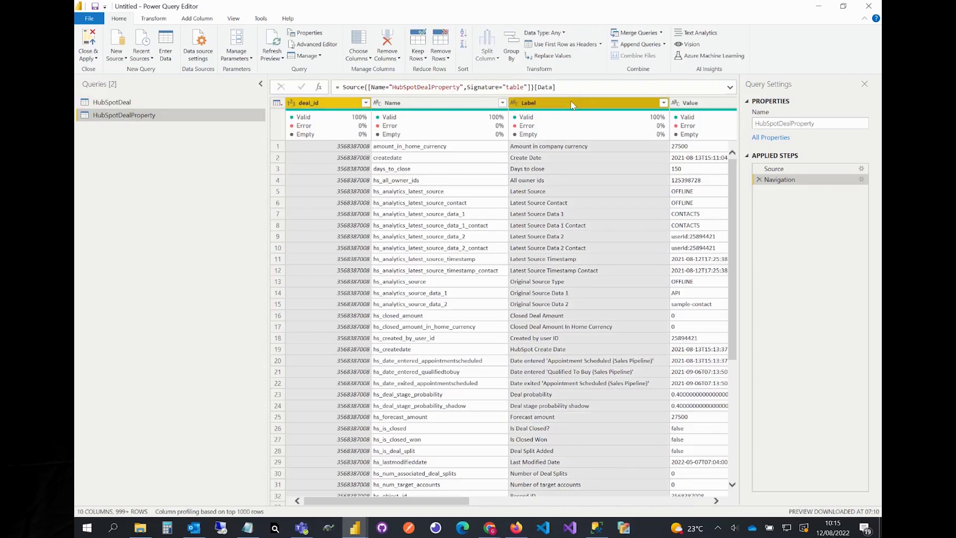
left_click(697, 104, "ctrl")
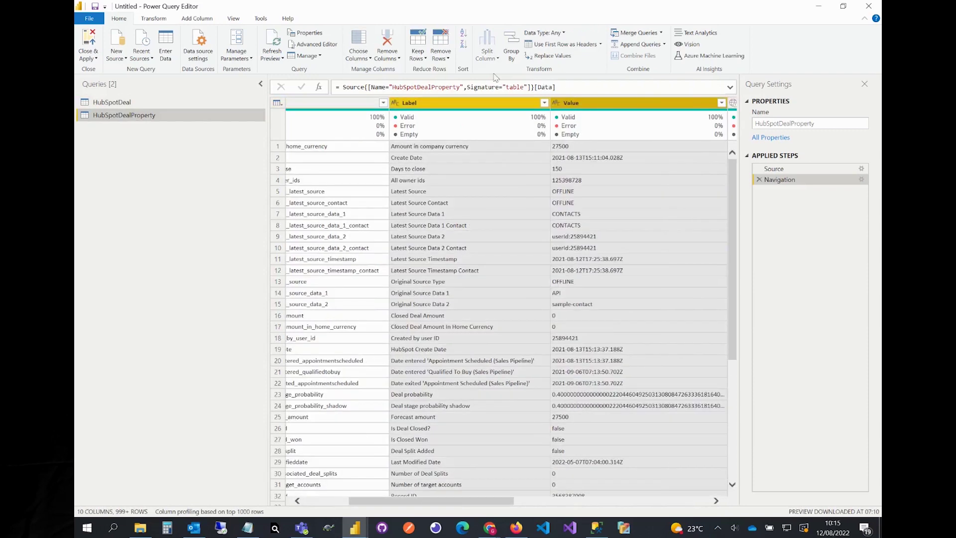
left_click(393, 61)
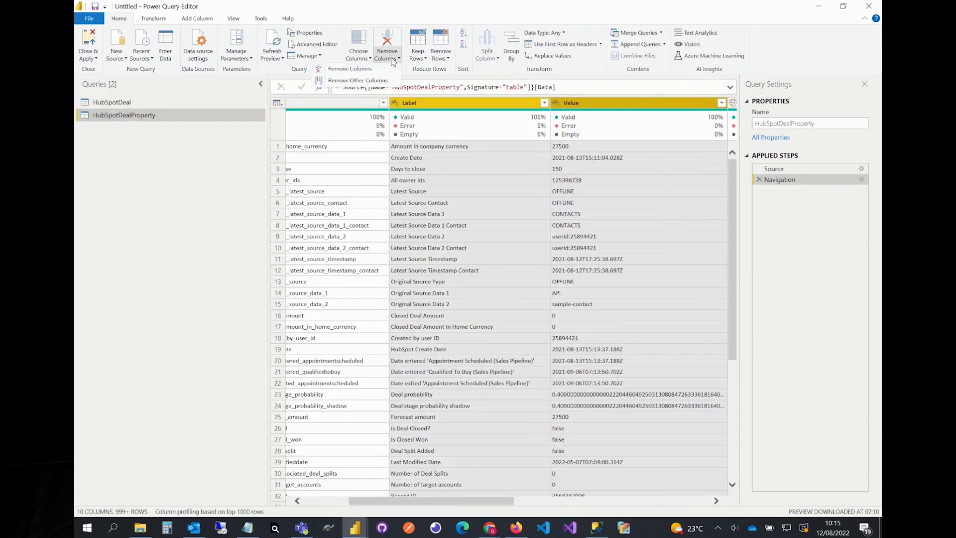
left_click(371, 81)
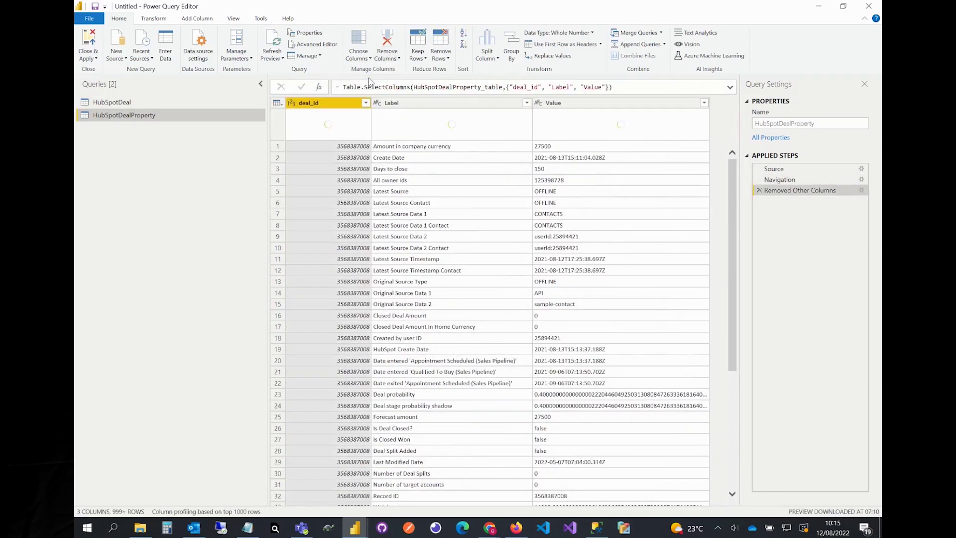
- Remove empty Value rows and filter Label to only 'Amount in company currency'
left_click(704, 103)
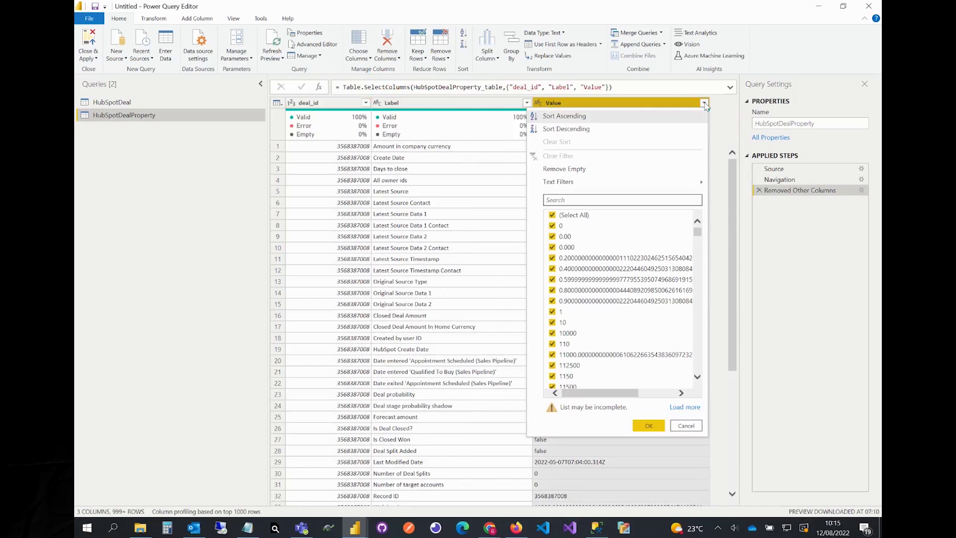
left_click(590, 169)
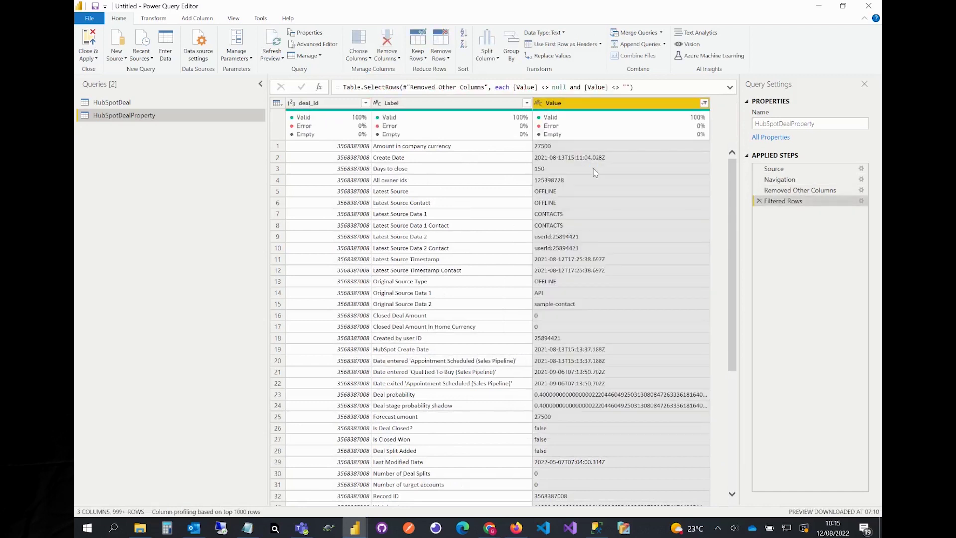
left_click(527, 103)
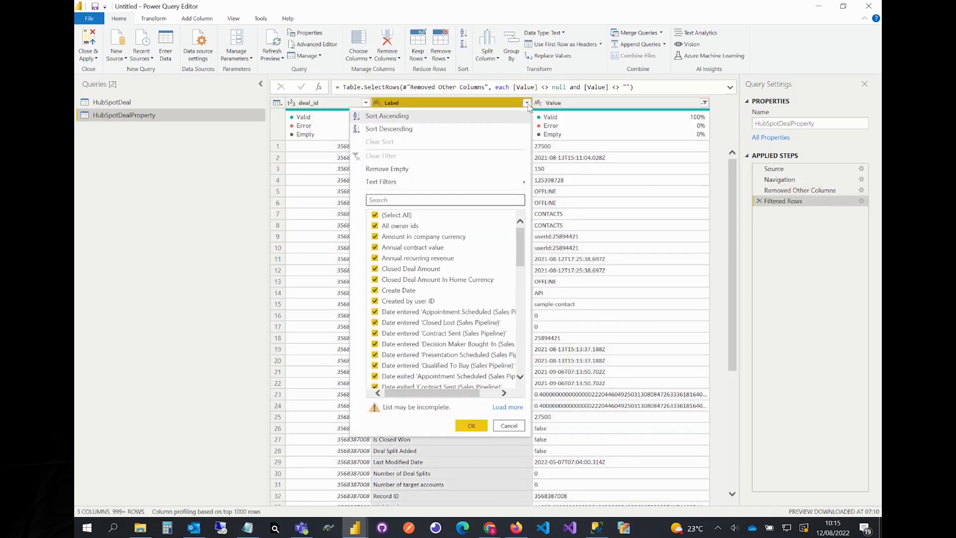
left_click(374, 216)
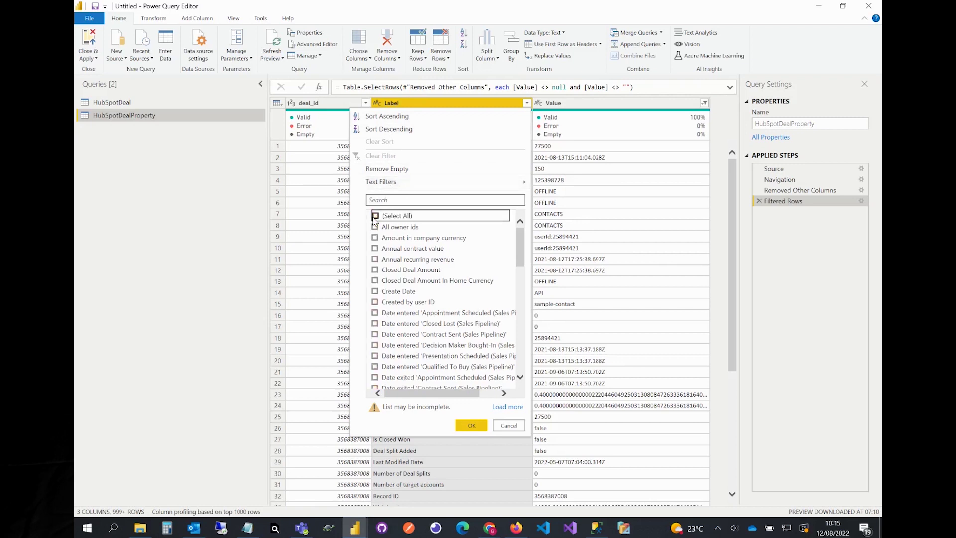
left_click(375, 237)
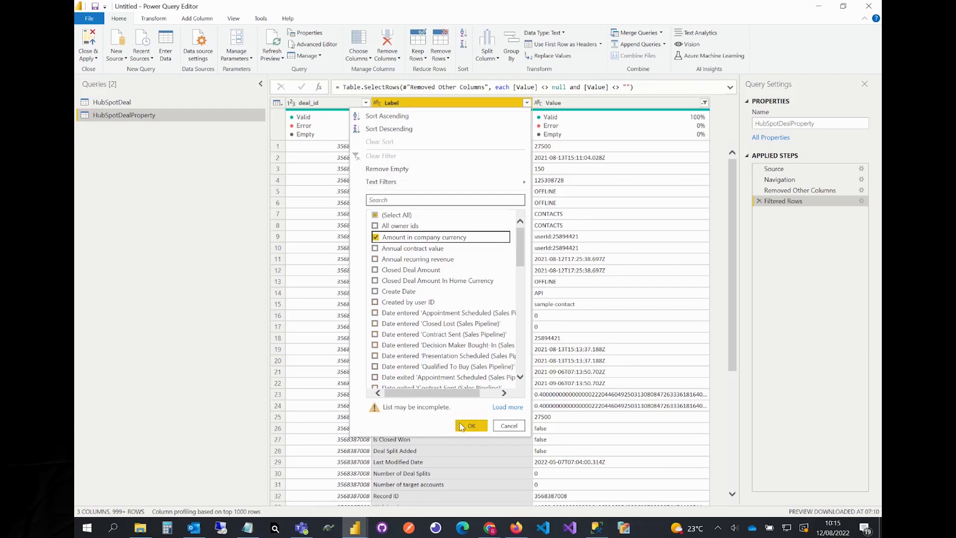
left_click(467, 427)
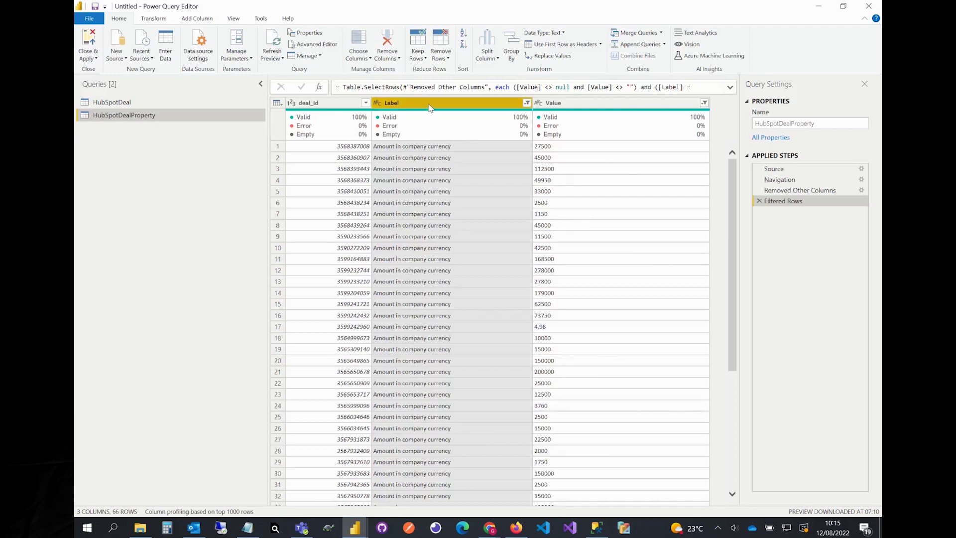
- Pivot Label using Value with Don't Aggregate, then set the new Amount column to Decimal Number
left_click(164, 19)
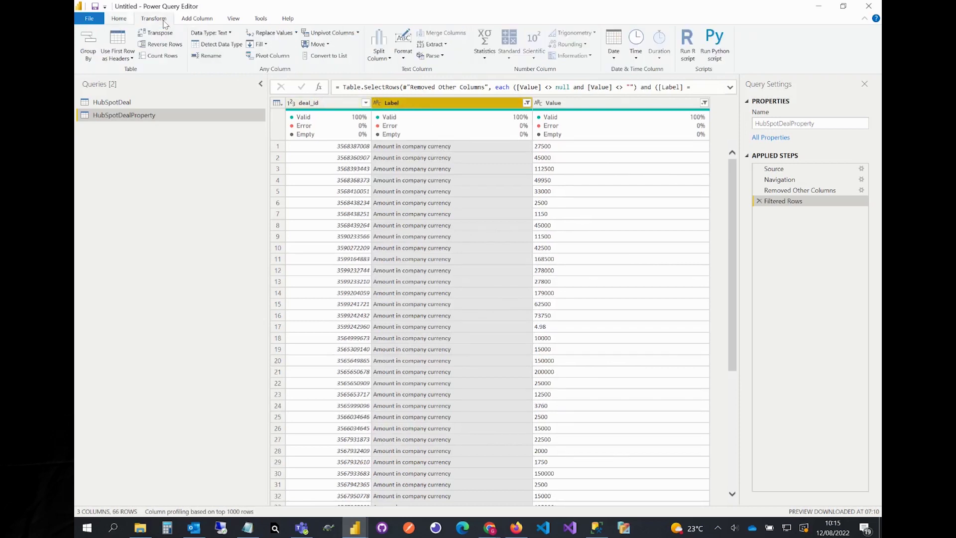
left_click(271, 58)
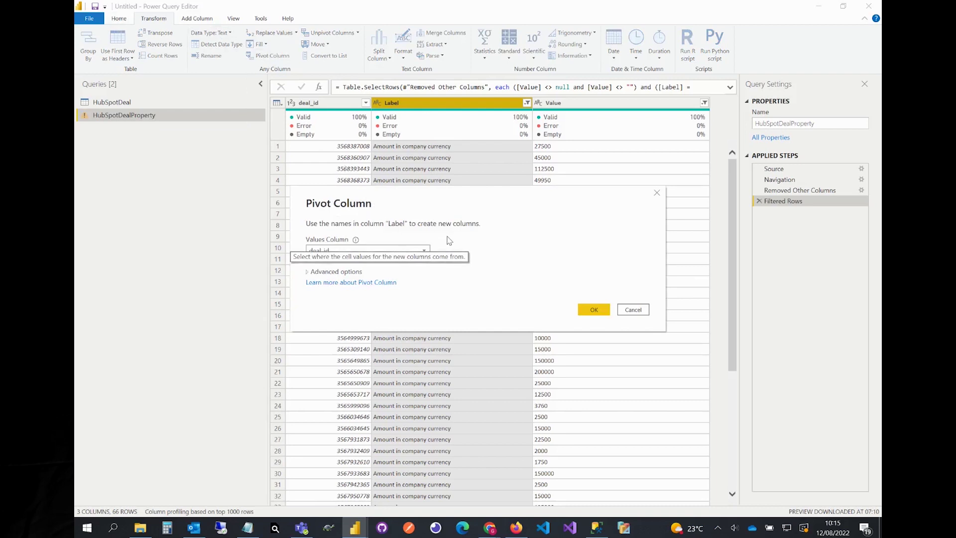
left_click(378, 251)
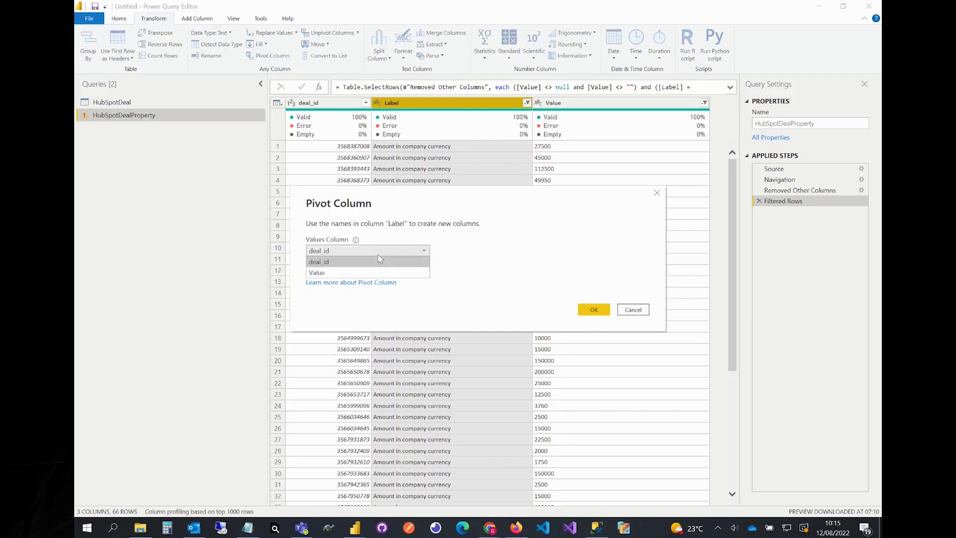
left_click(324, 272)
left_click(327, 271)
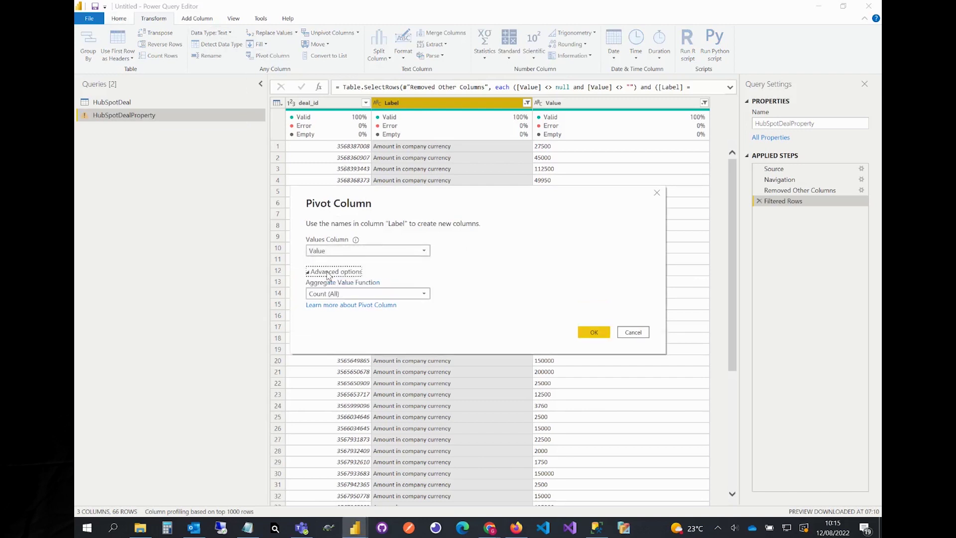
left_click(376, 295)
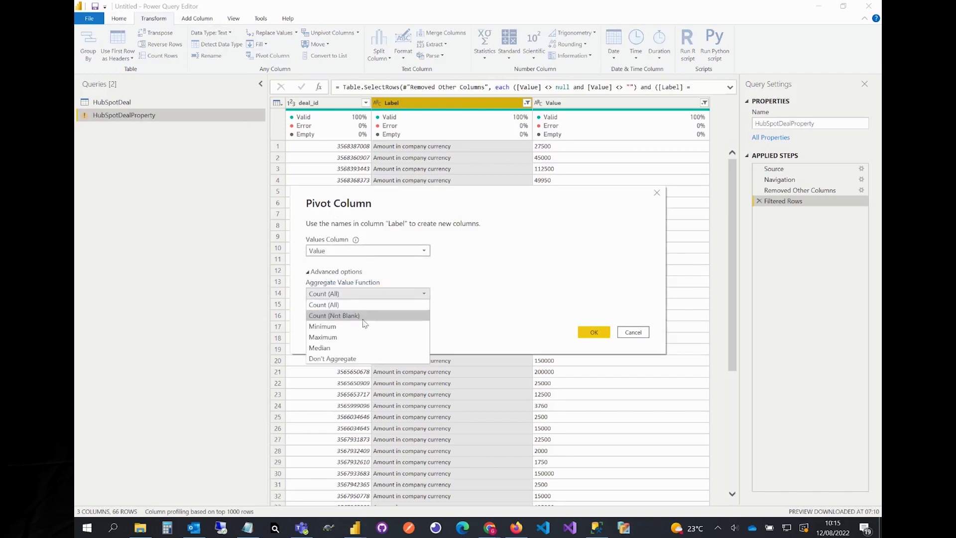
left_click(349, 359)
left_click(603, 336)
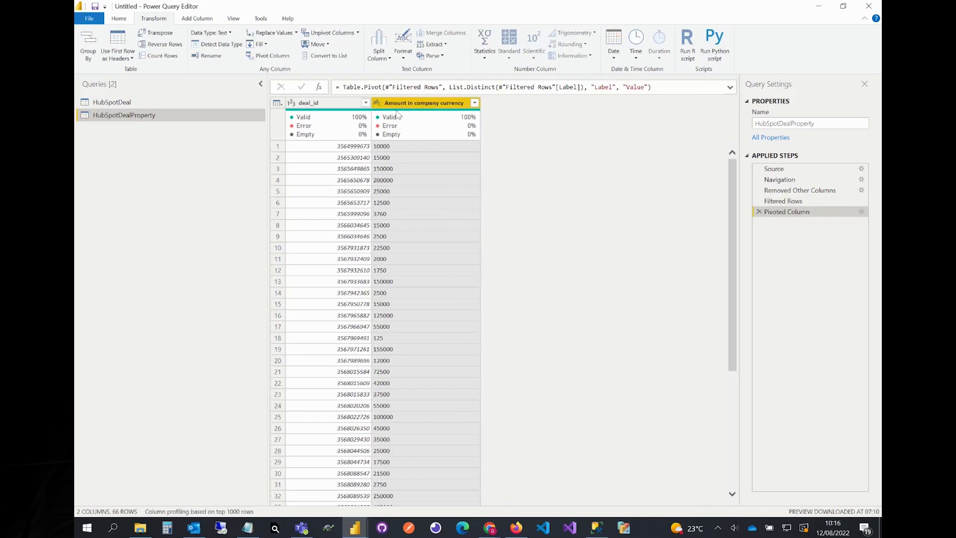
left_click(377, 103)
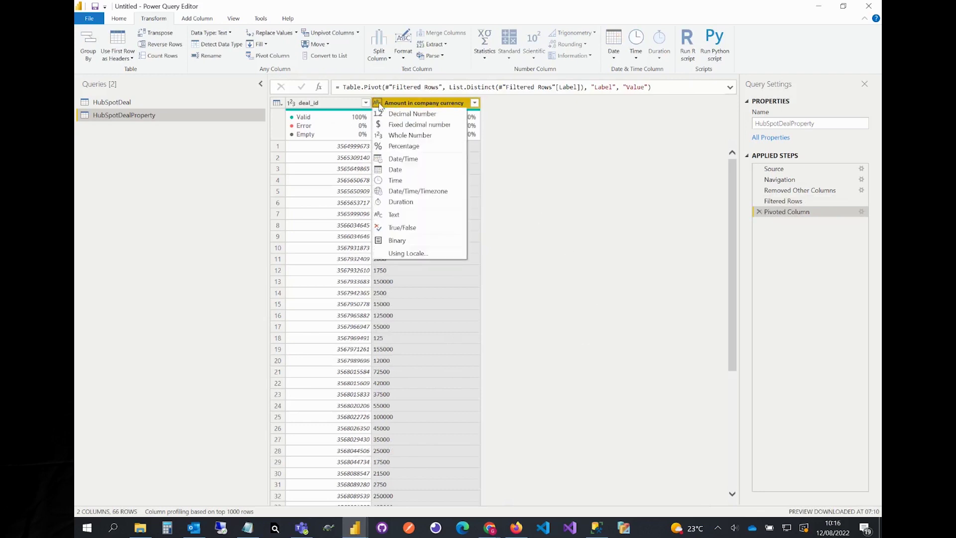
left_click(404, 115)
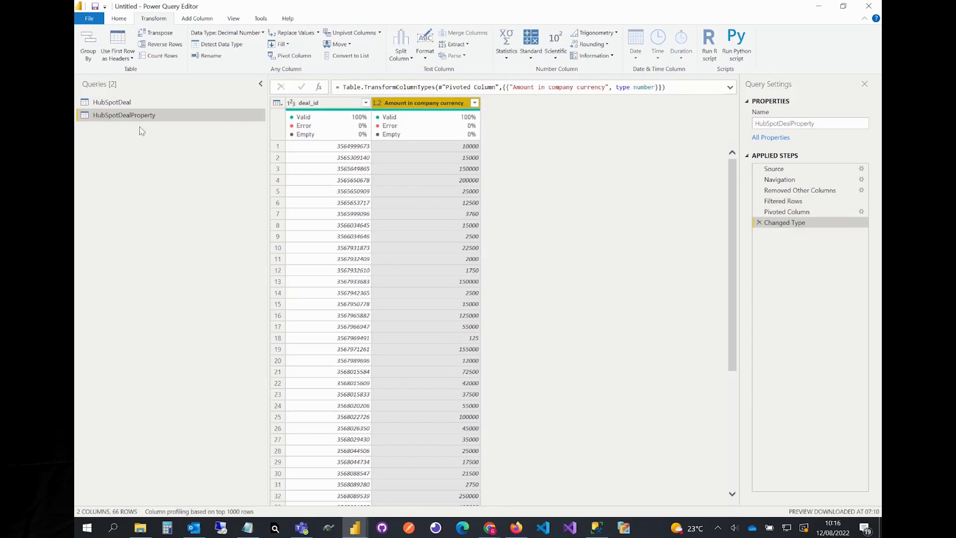
- Left-outer merge HubSpotDealProperty into HubSpotDeal on id = deal_id
left_click(124, 103)
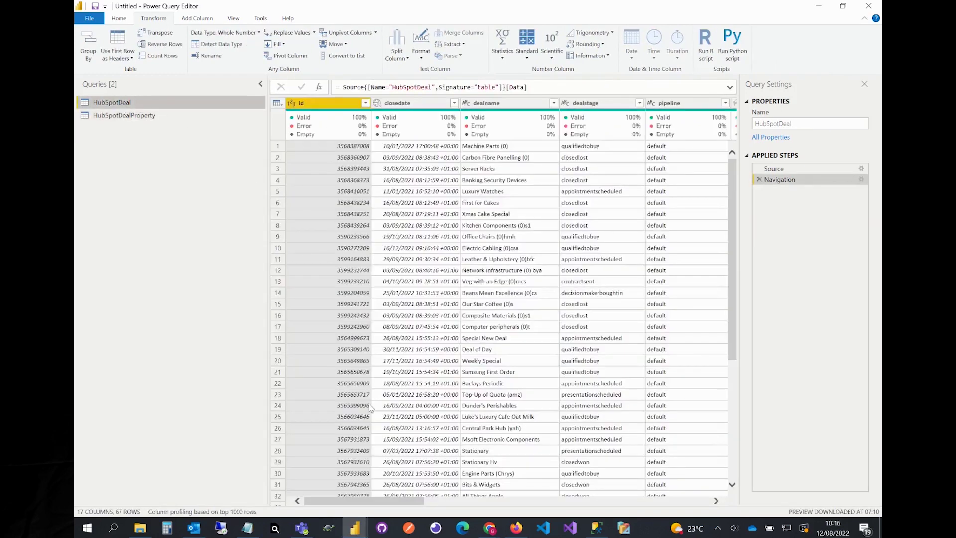
left_click(125, 19)
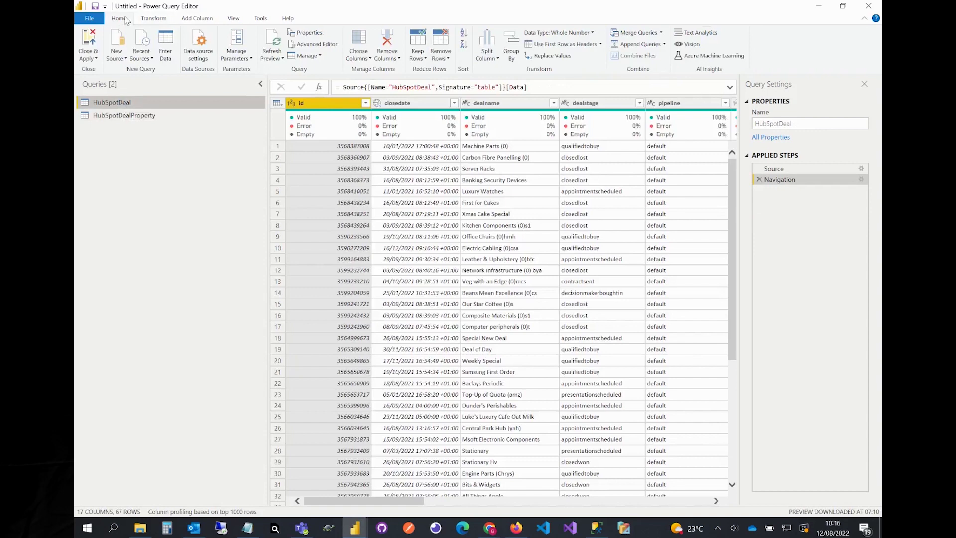
left_click(638, 33)
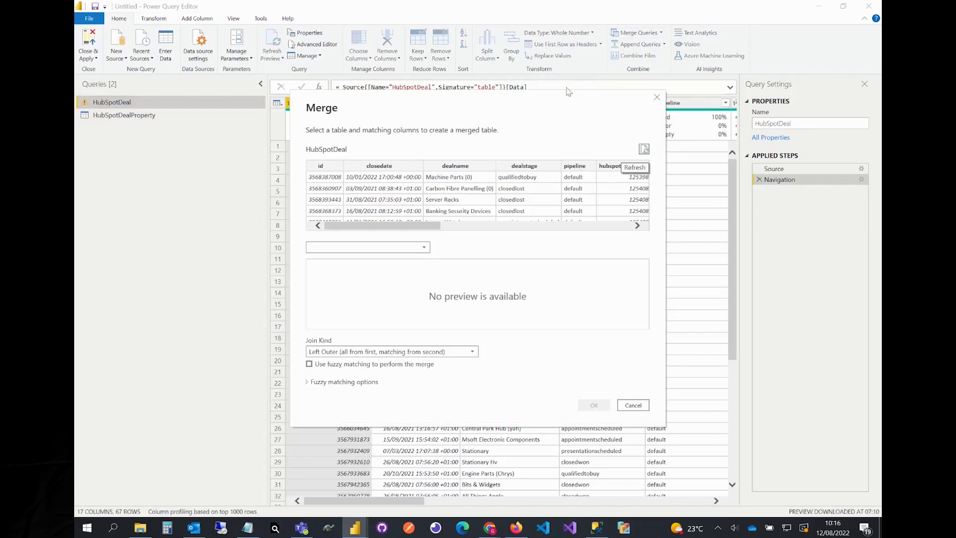
left_click(315, 167)
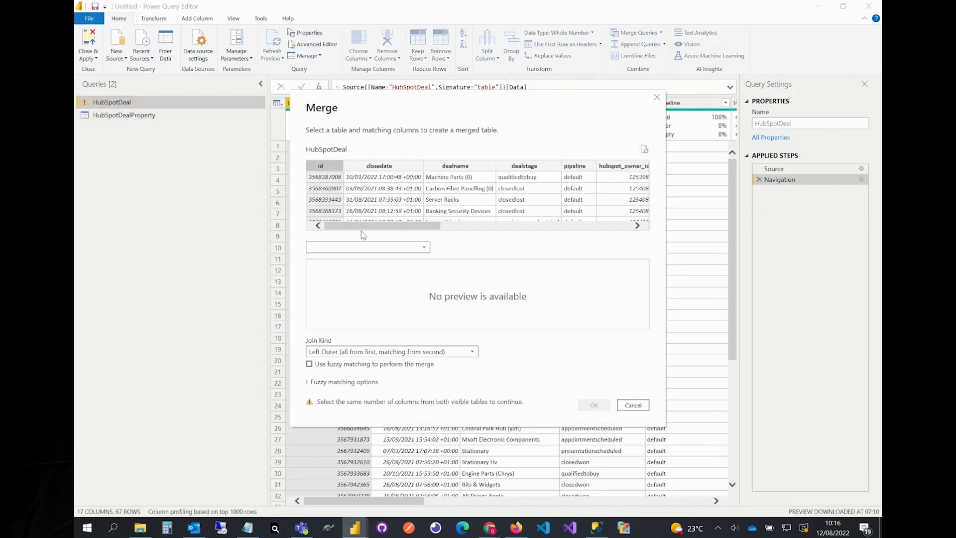
left_click(377, 249)
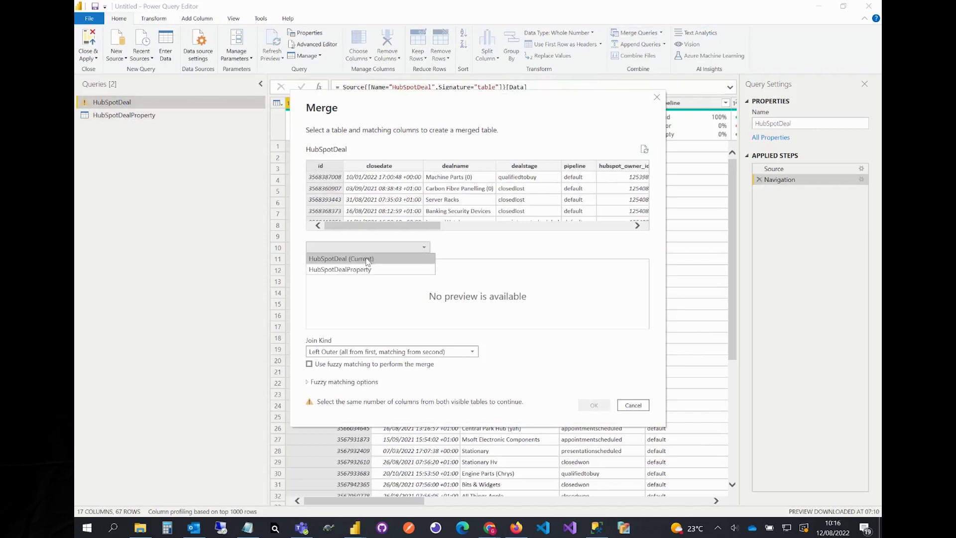
left_click(361, 269)
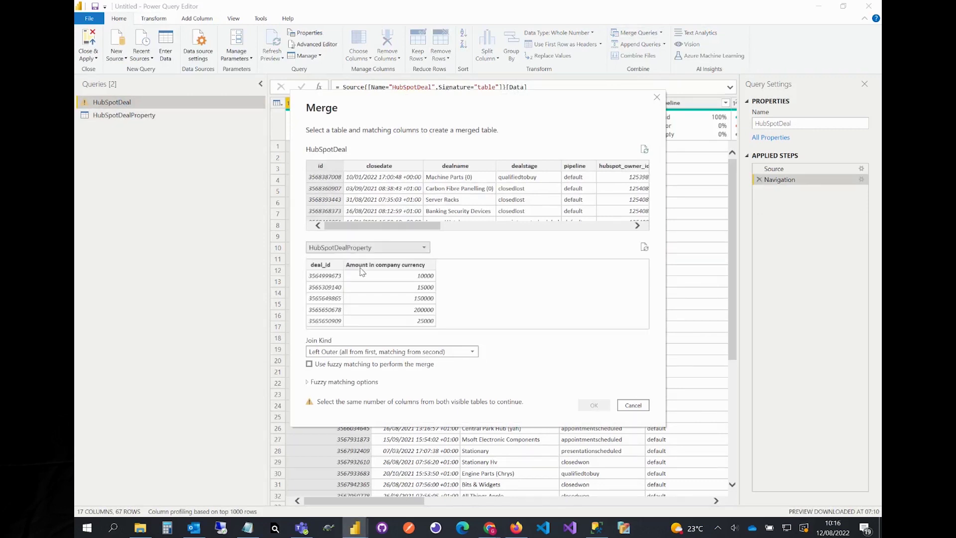
left_click(328, 266)
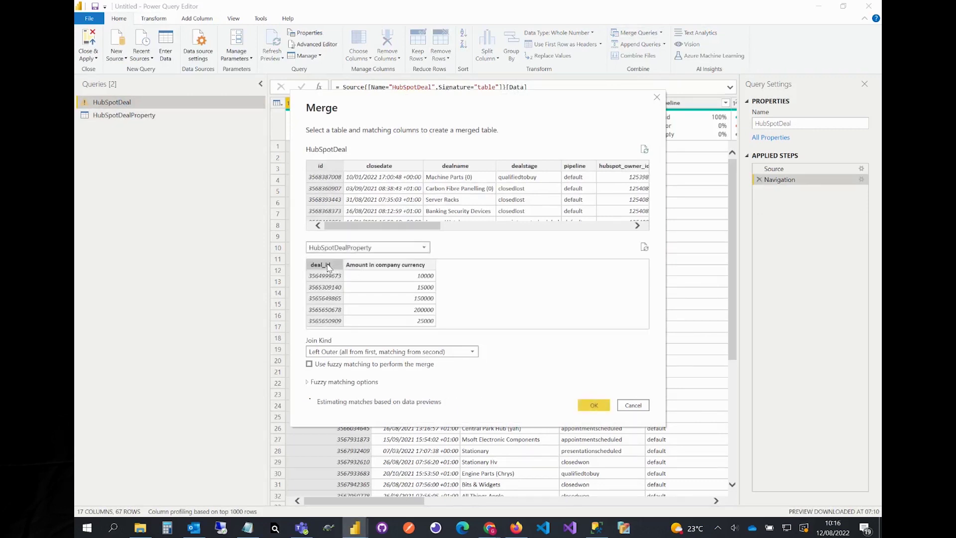
left_click(590, 403)
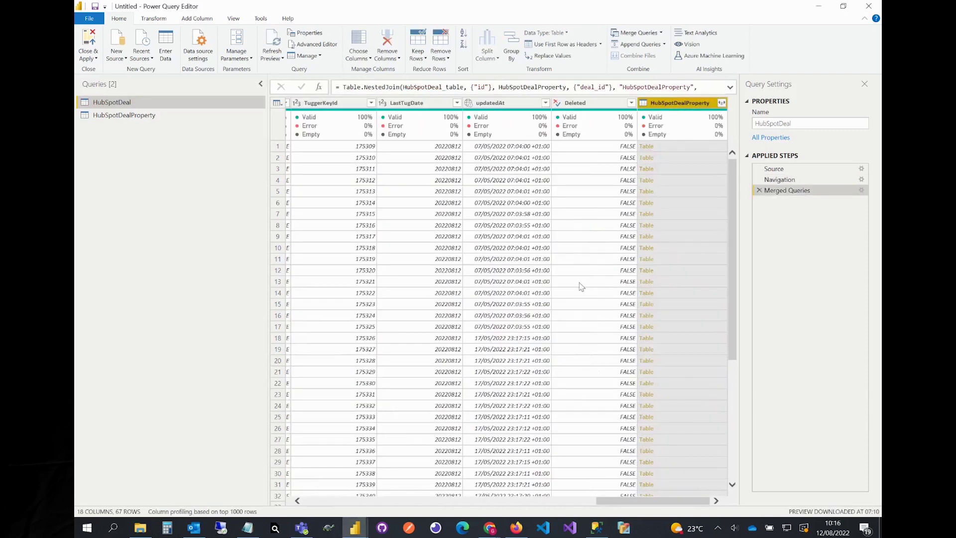
- Expand only 'Amount in company currency' from the merged column, without the original column name as prefix
left_click(722, 102)
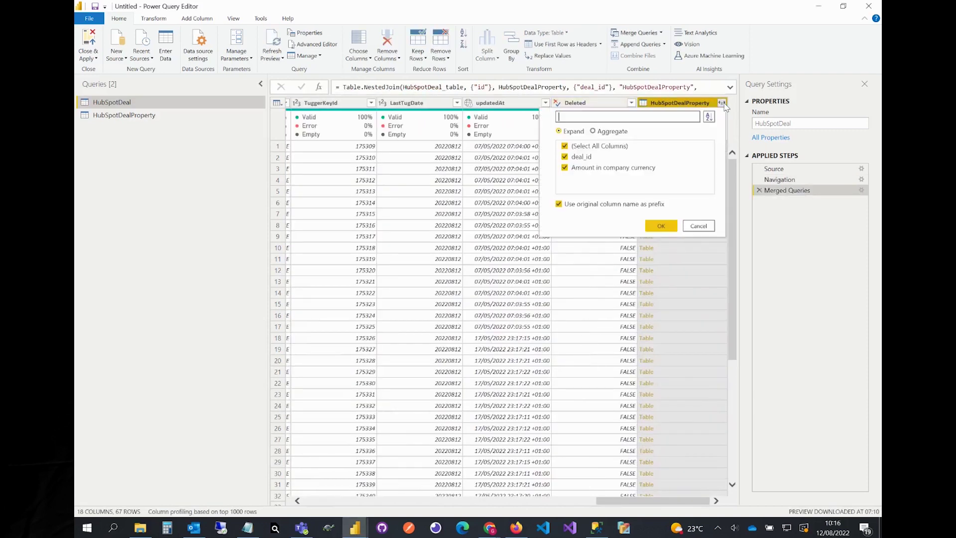
left_click(566, 146)
left_click(565, 168)
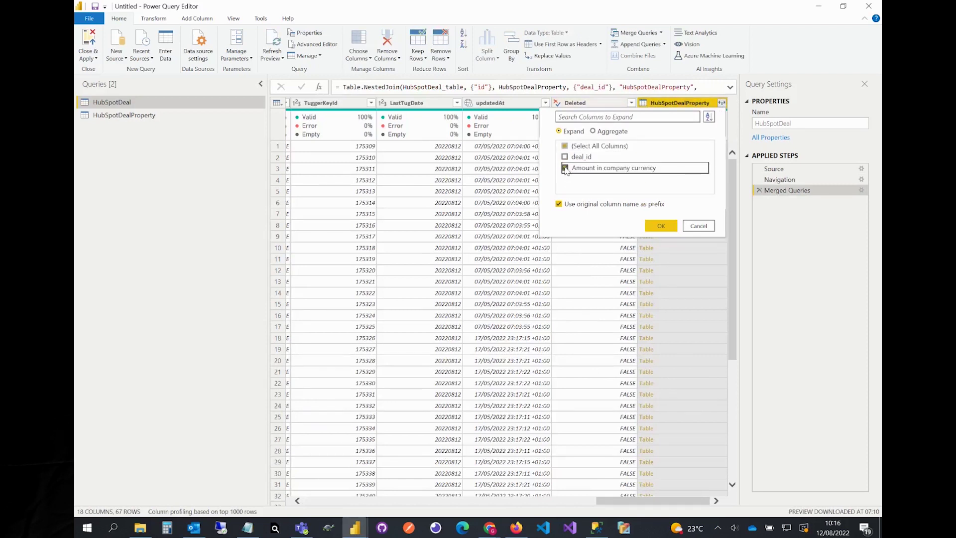
left_click(558, 204)
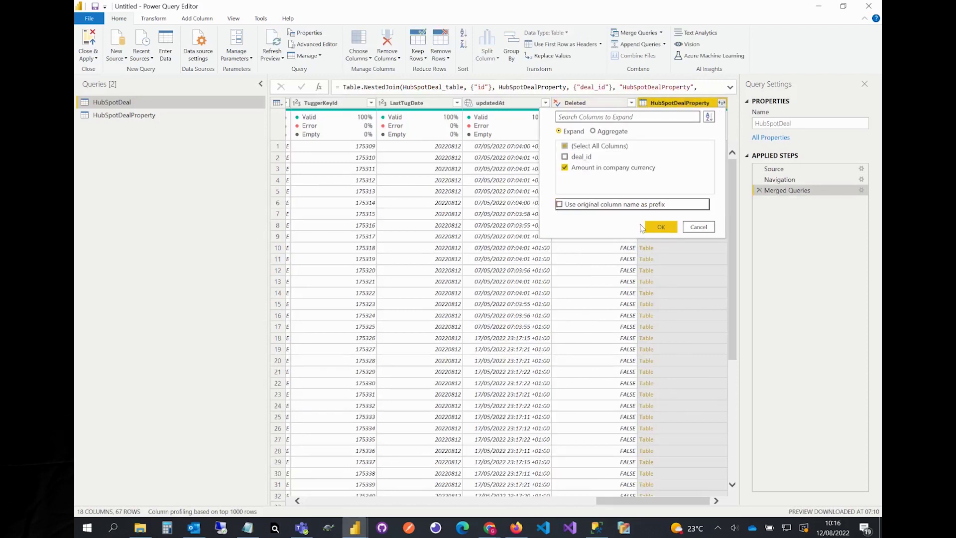
left_click(660, 227)
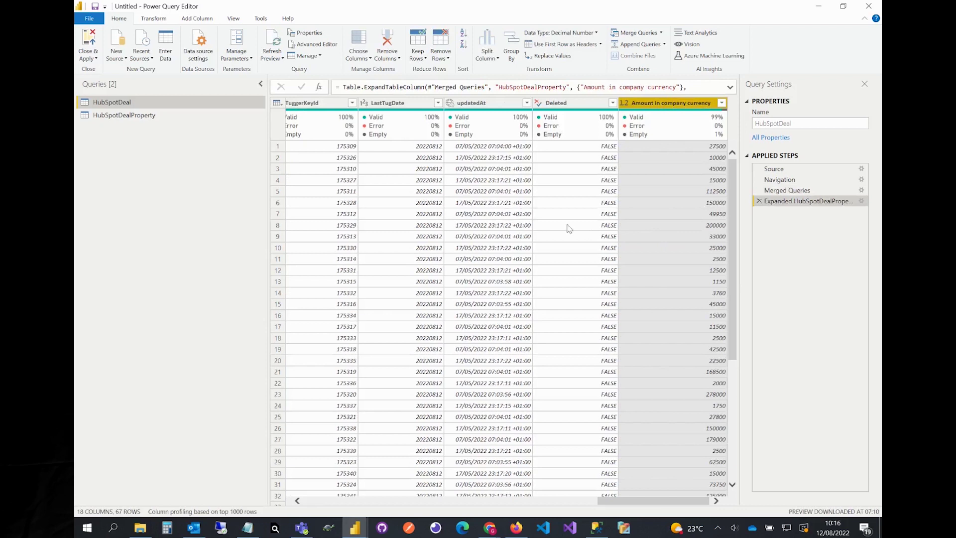
- Disable loading for HubSpotDealProperty, accept the warning, and Close & Apply
right_click(135, 121)
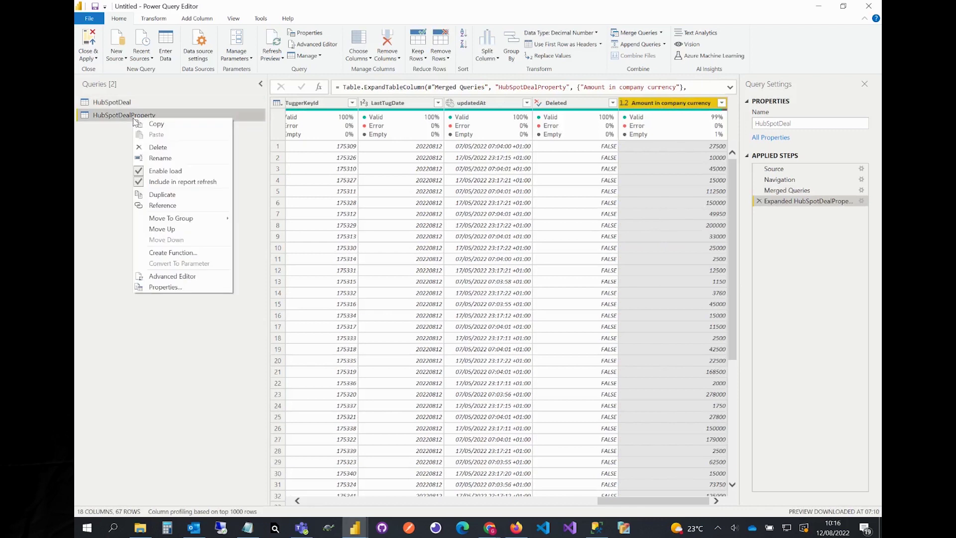
left_click(173, 174)
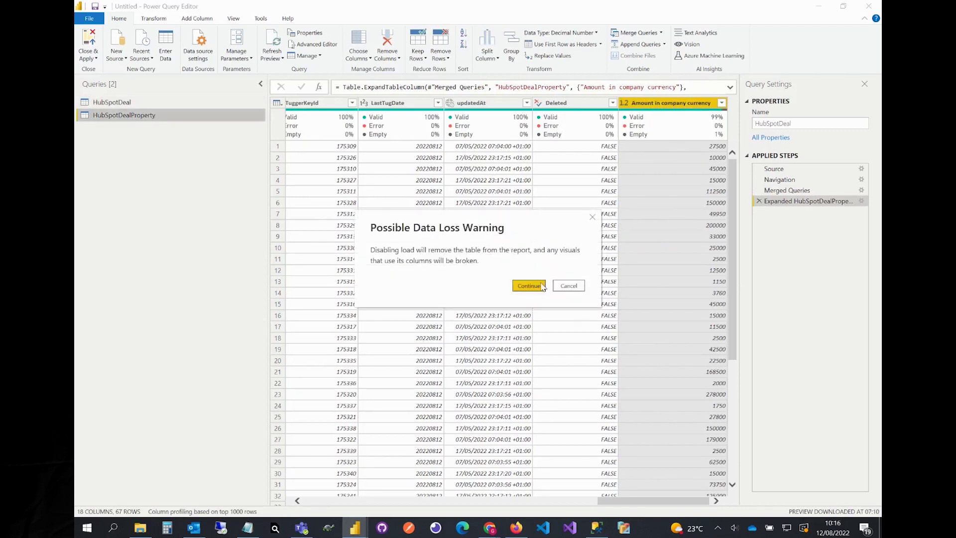
left_click(529, 285)
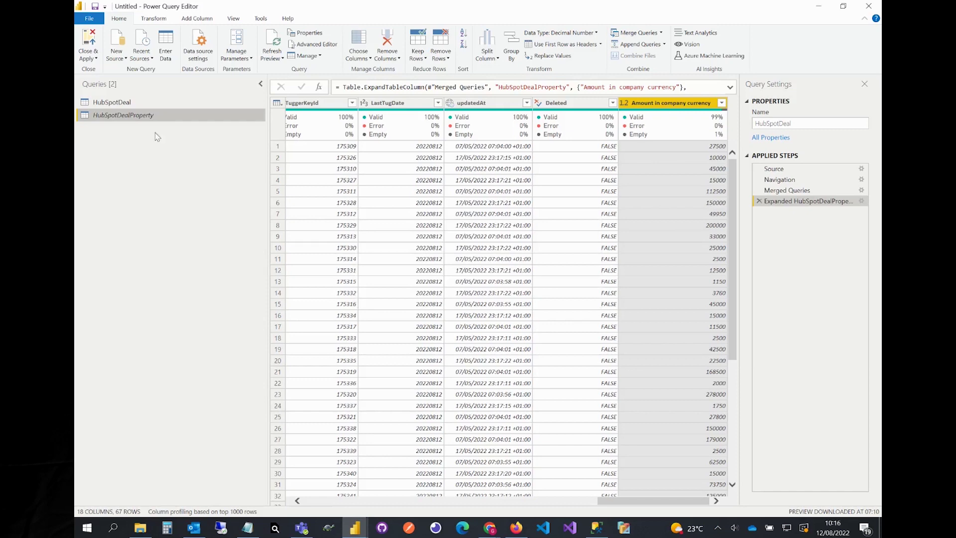
left_click(93, 38)
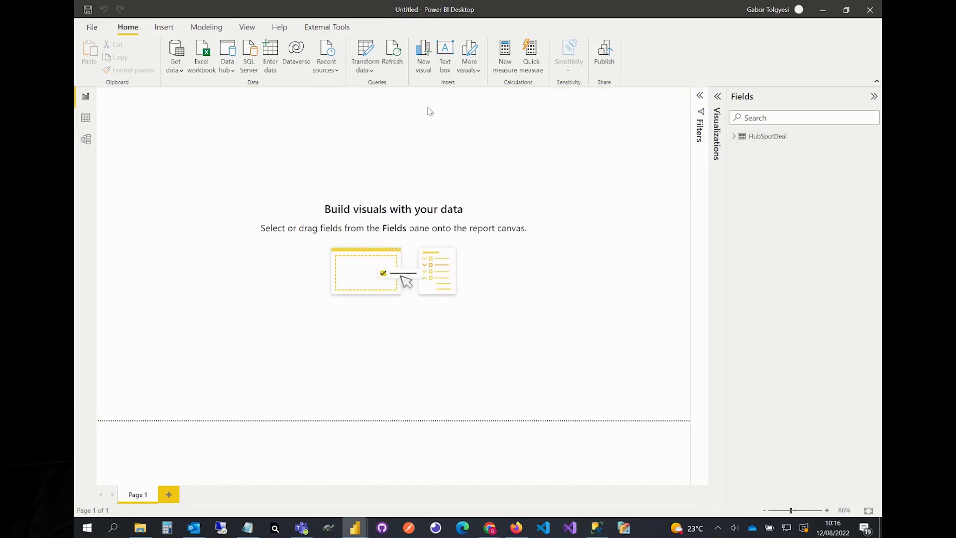
- Add a clustered bar chart and enlarge it across most of the report page
left_click(720, 97)
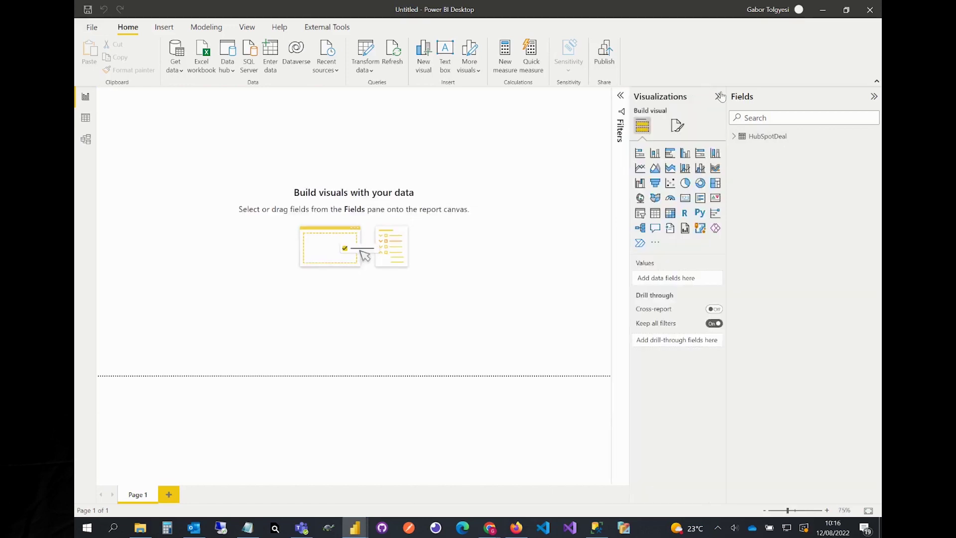
left_click(671, 152)
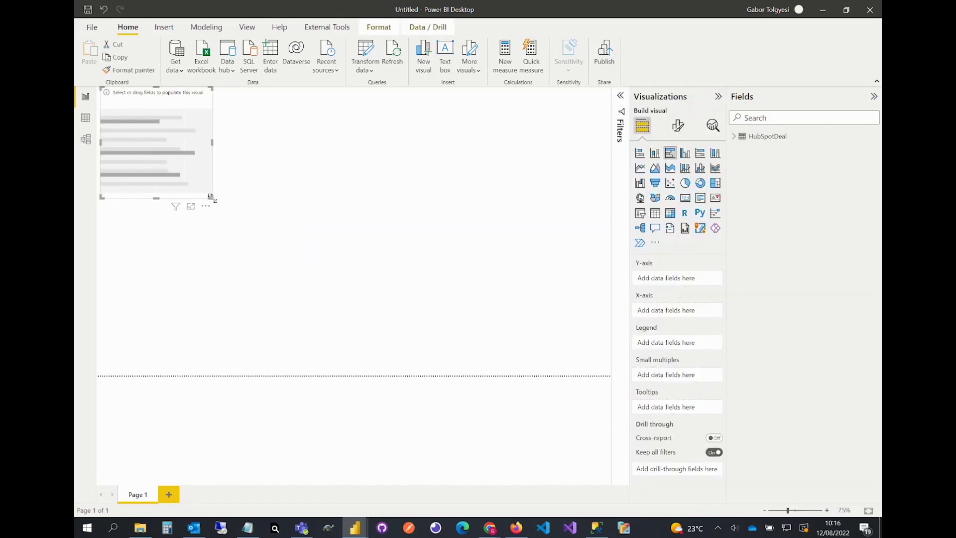
left_click_drag(212, 197, 600, 363)
- Plot Amount in company currency by dealname and turn on data labels
left_click(735, 137)
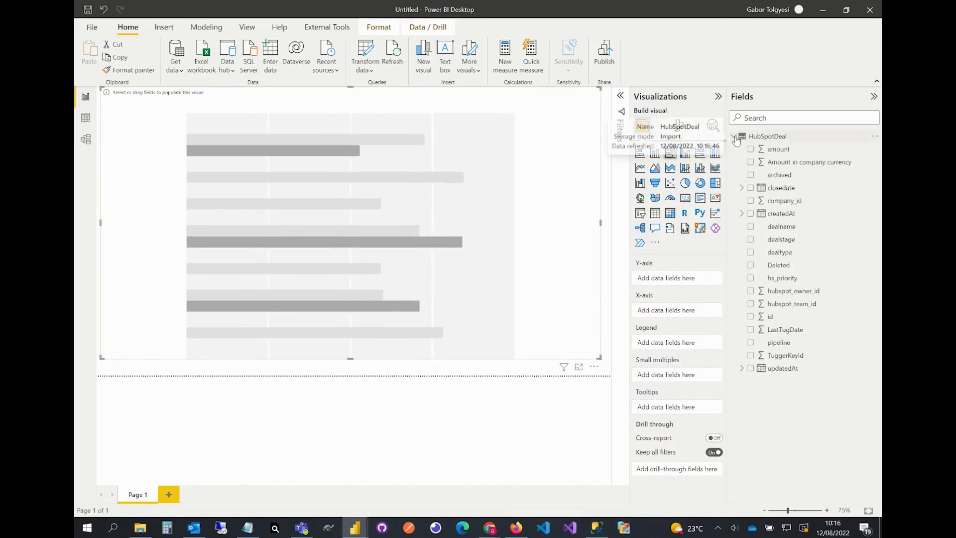
left_click(751, 228)
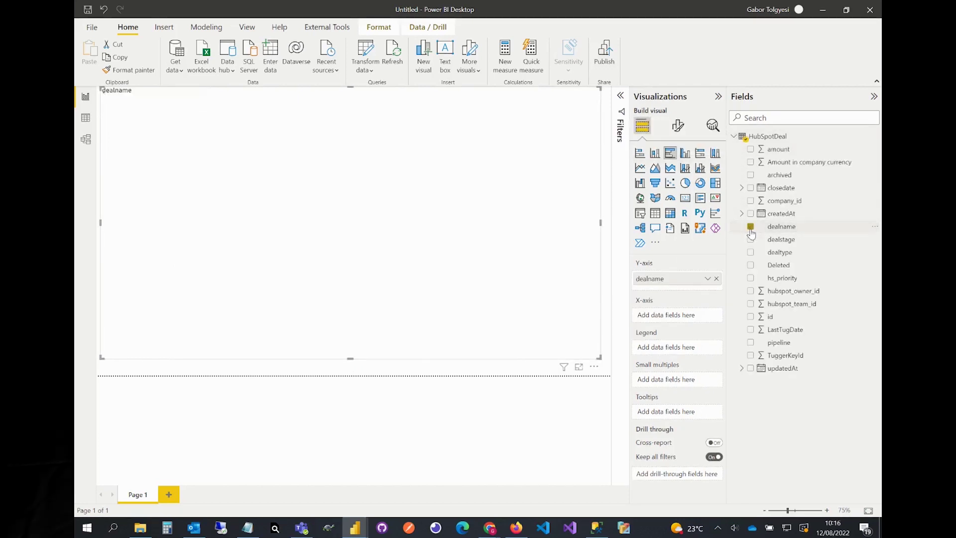
left_click(751, 163)
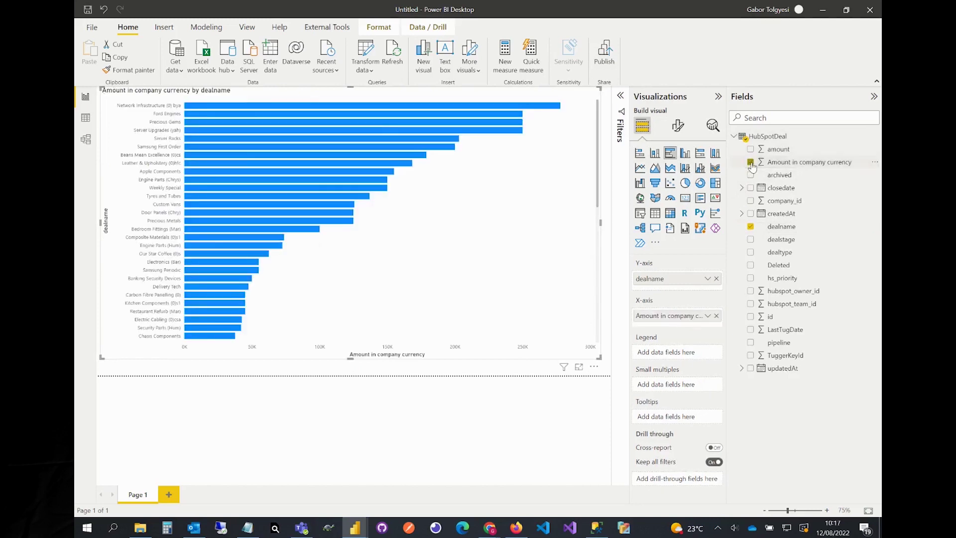
left_click(678, 127)
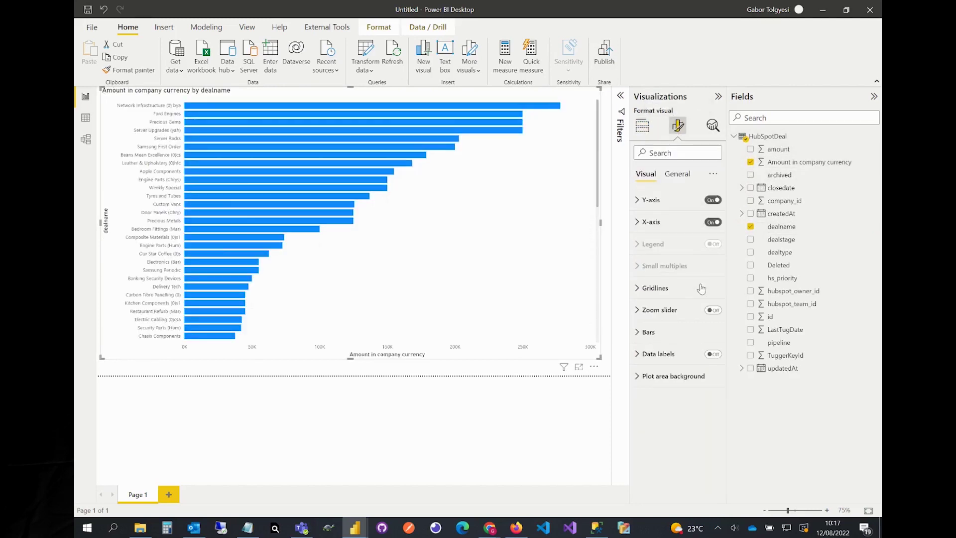
left_click(713, 354)
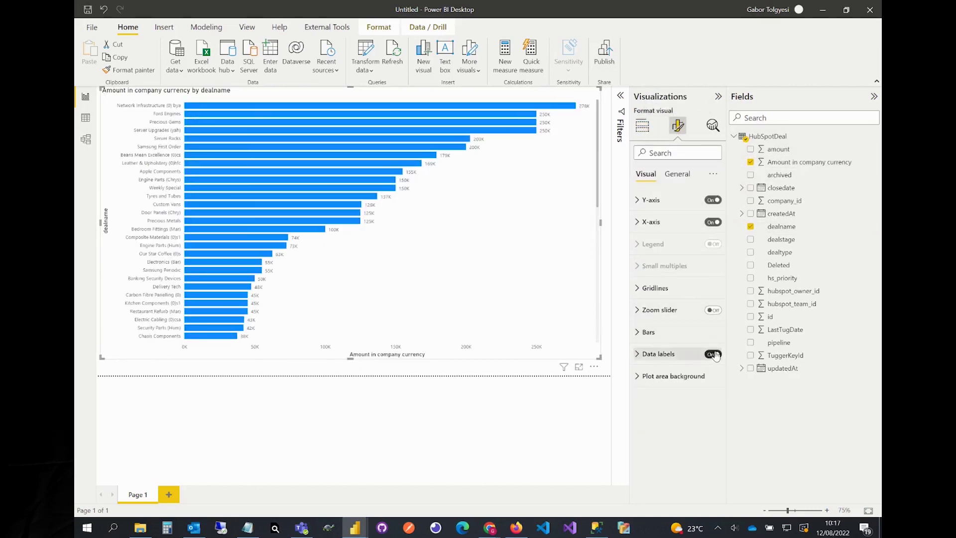